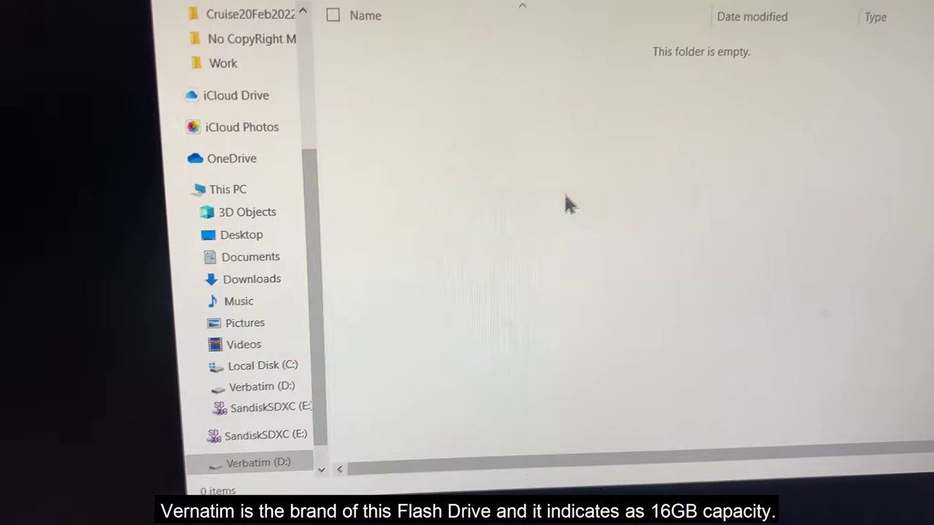
# - Try to label the Verbatim (D:) flash drive Acronis12.5 in its properties
pyautogui.rightClick(624, 139)
pyautogui.click(358, 448)
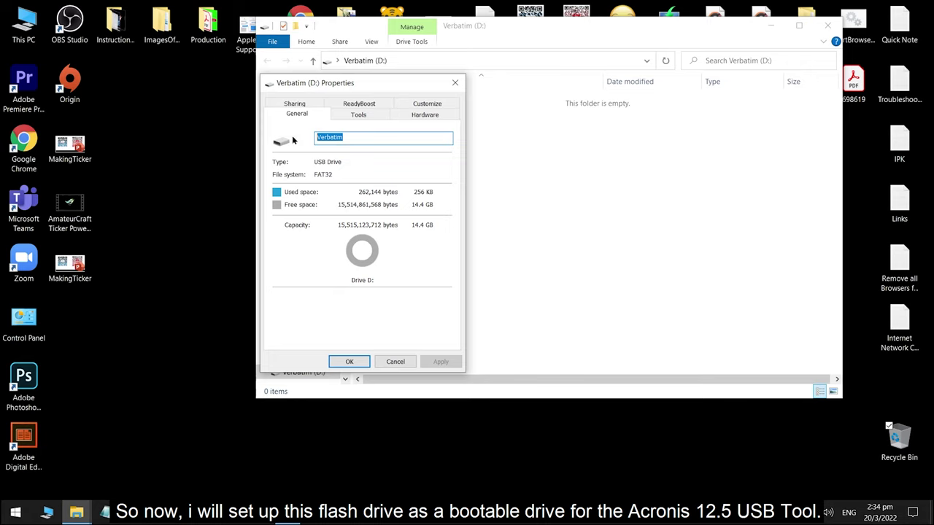
pyautogui.write('Ac')
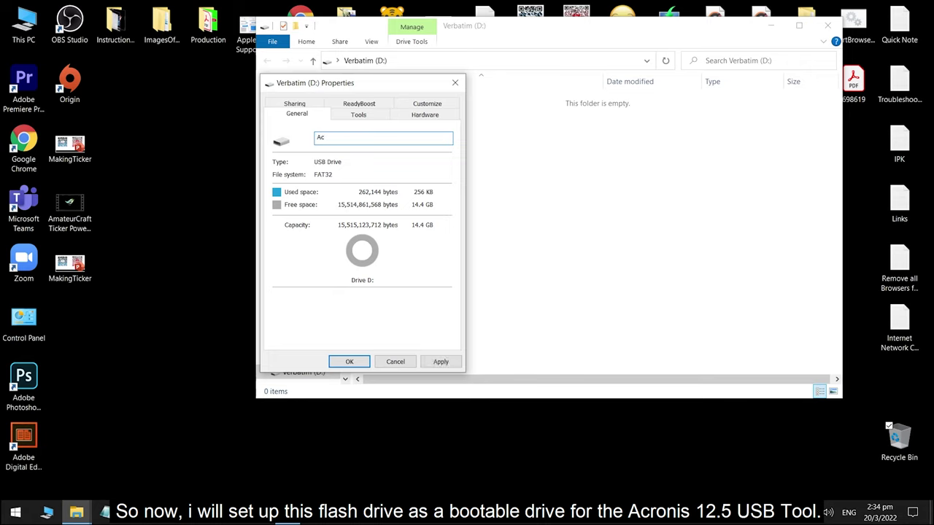
pyautogui.write('ronis12.5')
pyautogui.click(441, 362)
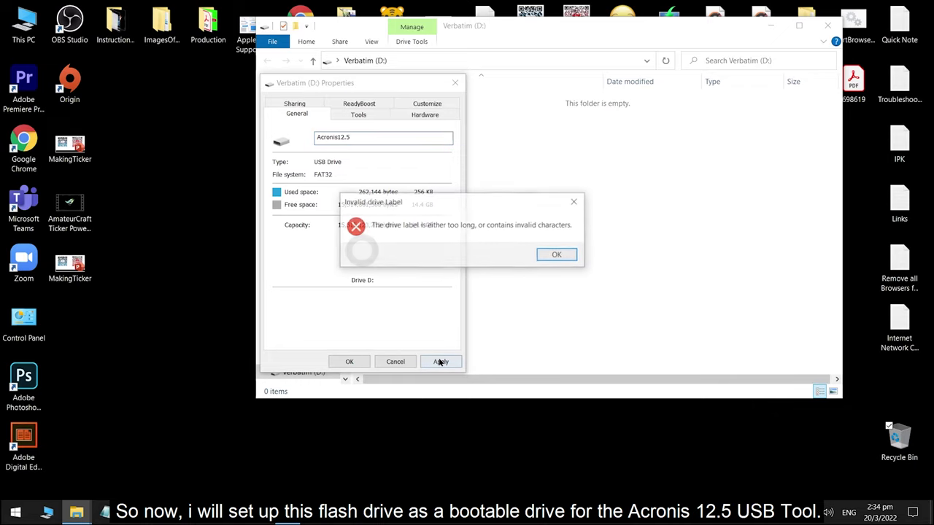
pyautogui.click(559, 256)
# - Change the flash drive's label to Acronis125, apply it and close the drive properties
pyautogui.click(407, 139)
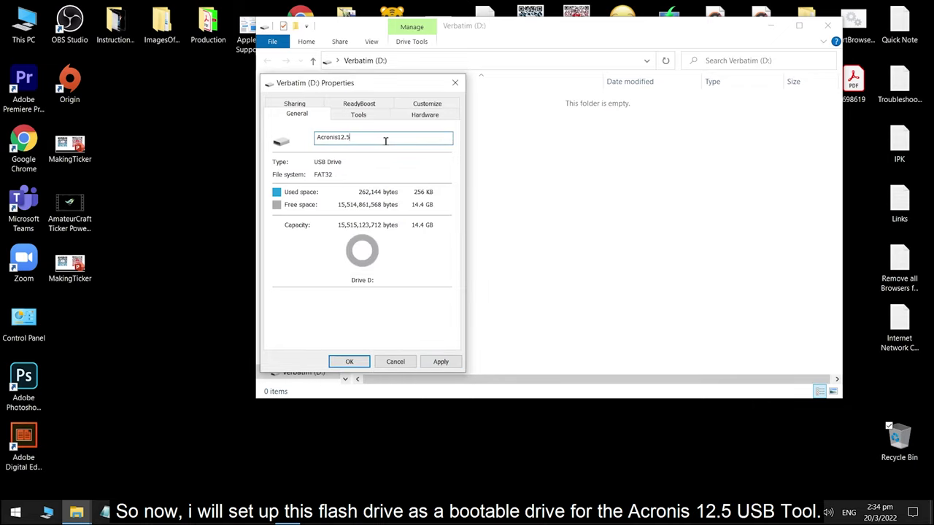
pyautogui.press('BackSpace')
pyautogui.press('BackSpace')
pyautogui.write('5')
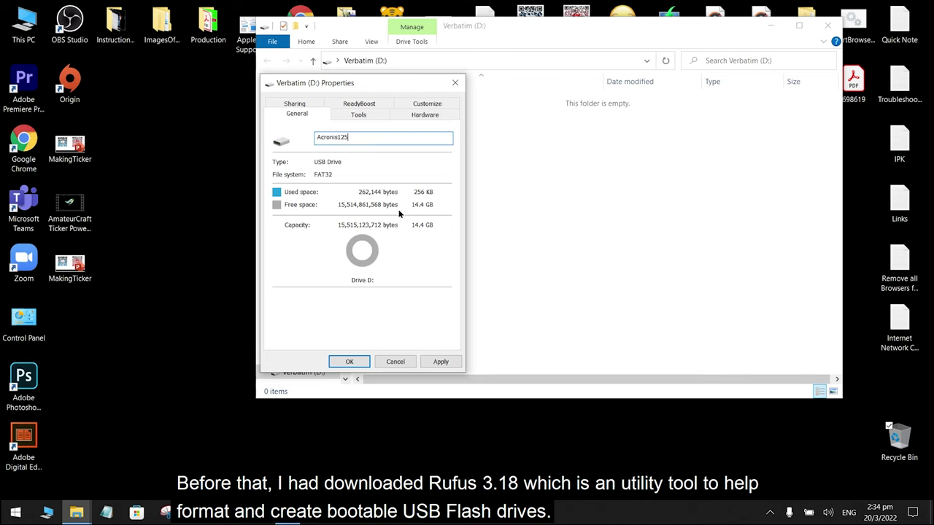
pyautogui.click(443, 363)
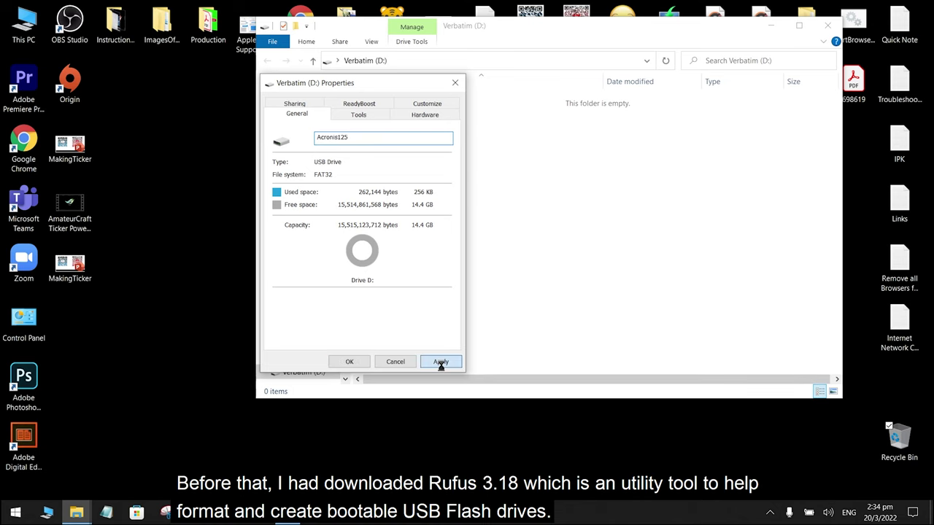
pyautogui.click(350, 362)
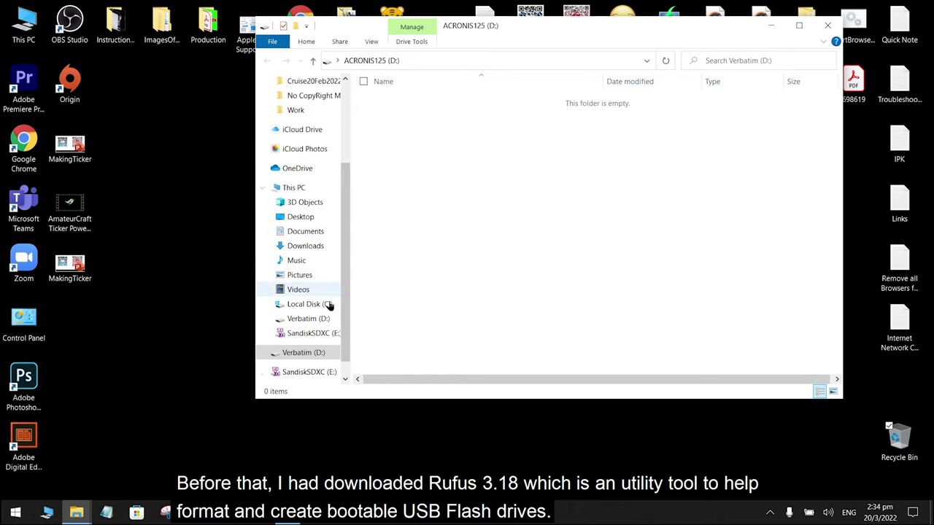
# - View the drives under This PC to check the flash drive's label, and close the window
pyautogui.click(307, 188)
pyautogui.moveTo(518, 30); pyautogui.dragTo(408, 70)
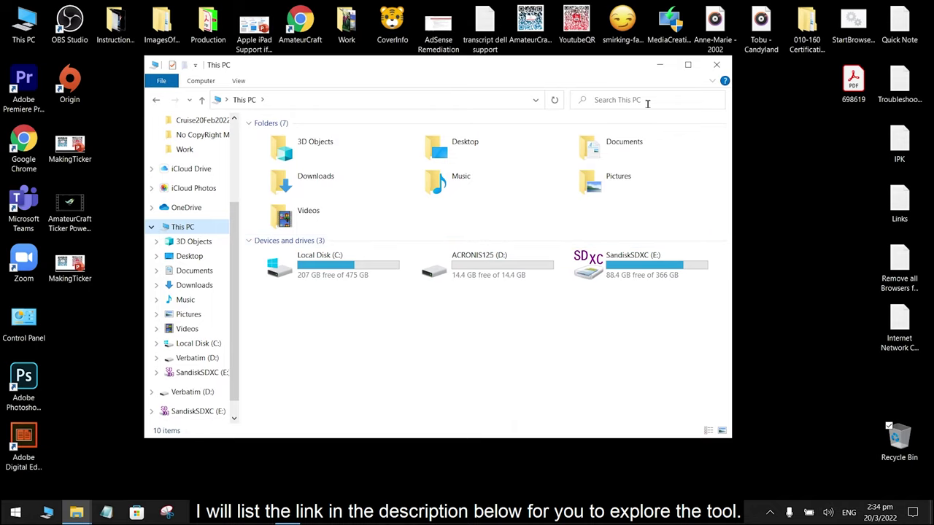
pyautogui.click(717, 64)
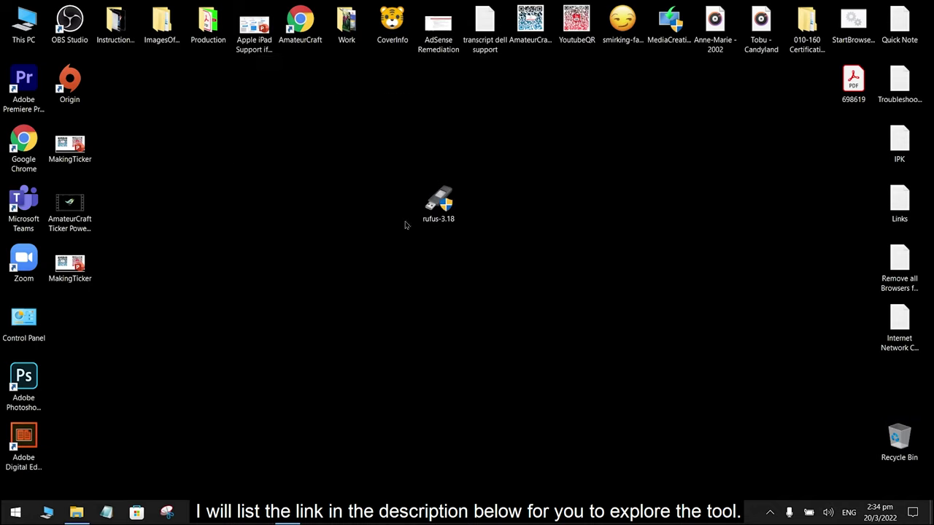
# - Move the rufus-3.18 file to a free spot further left on the desktop
pyautogui.moveTo(441, 202); pyautogui.dragTo(349, 204)
pyautogui.click(480, 229)
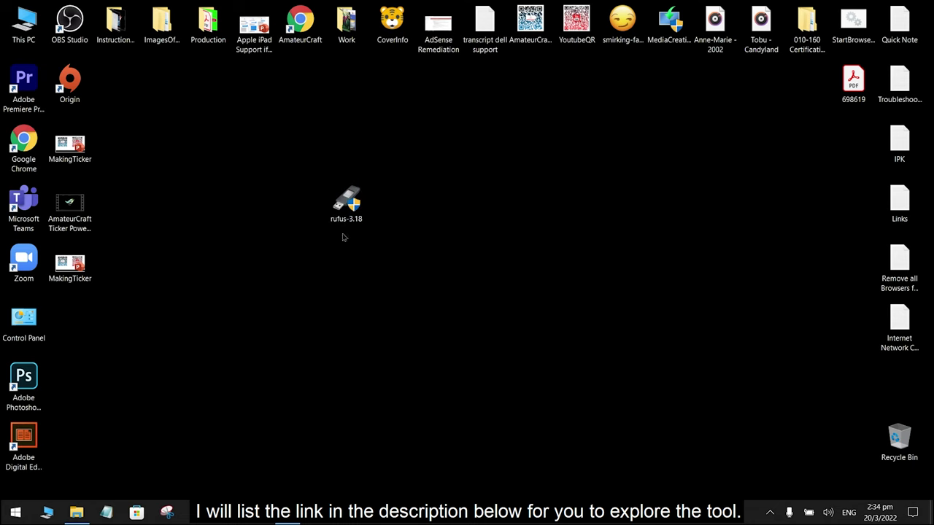
# - Copy the Acronis125 disc image from the New Acronis folder on SandiskSDXC (E:) to the desktop, placing it beside rufus-3.18
pyautogui.click(78, 513)
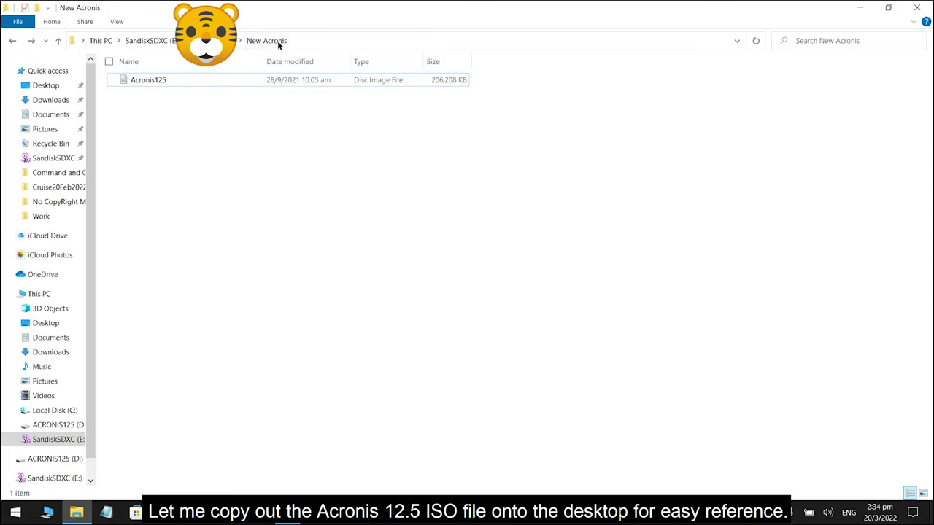
pyautogui.rightClick(184, 82)
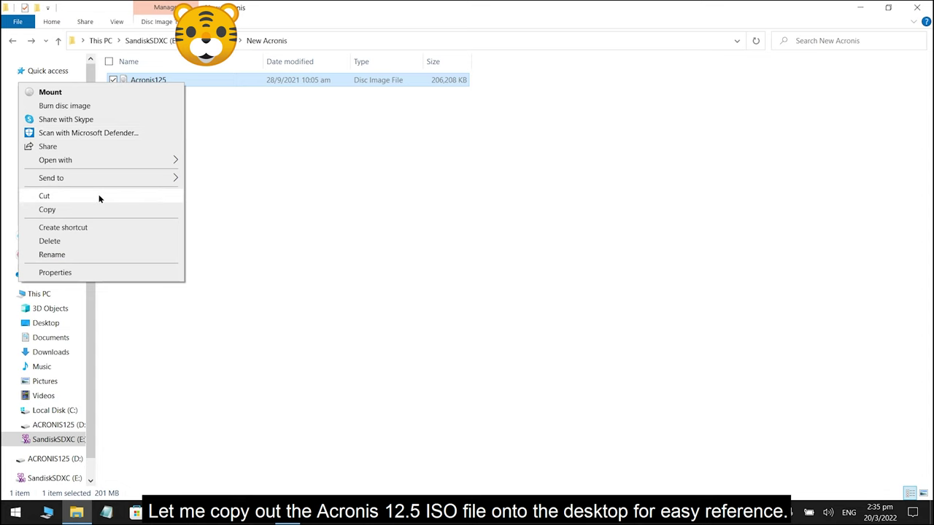
pyautogui.click(94, 210)
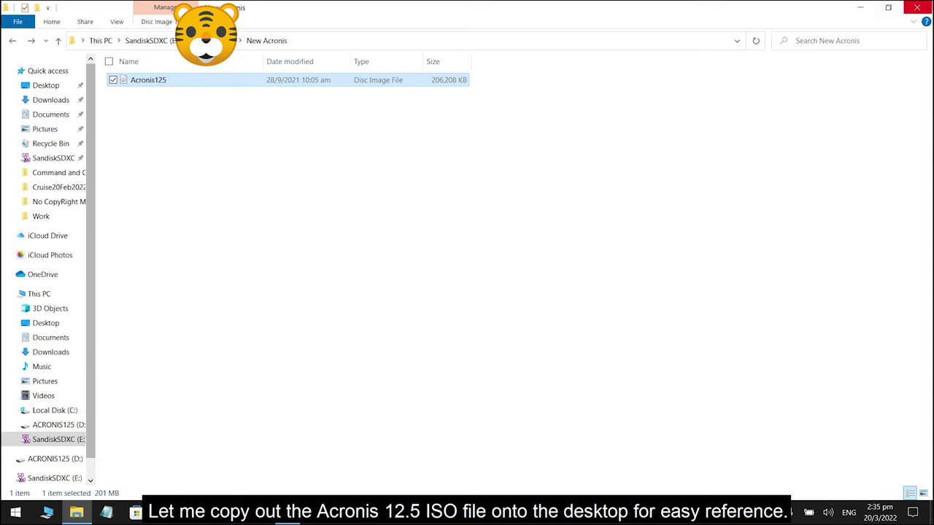
pyautogui.click(928, 5)
pyautogui.rightClick(421, 216)
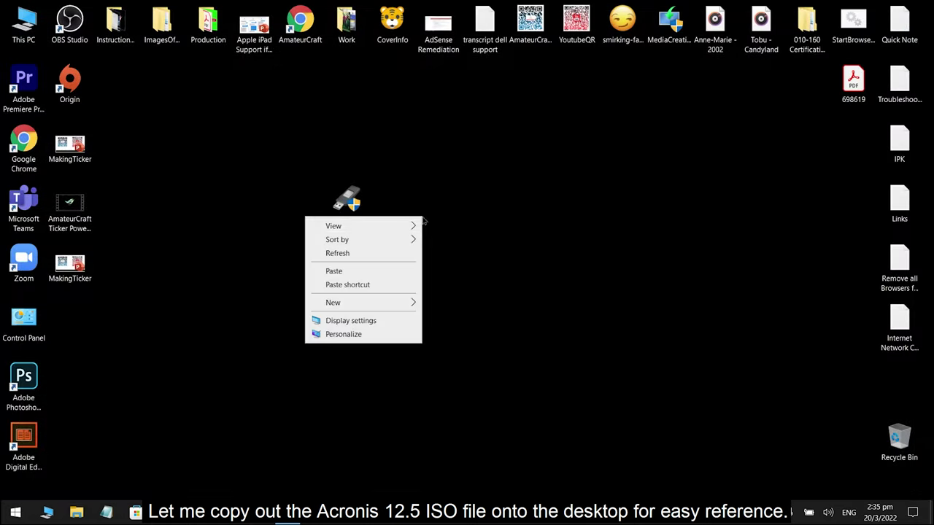
pyautogui.click(354, 272)
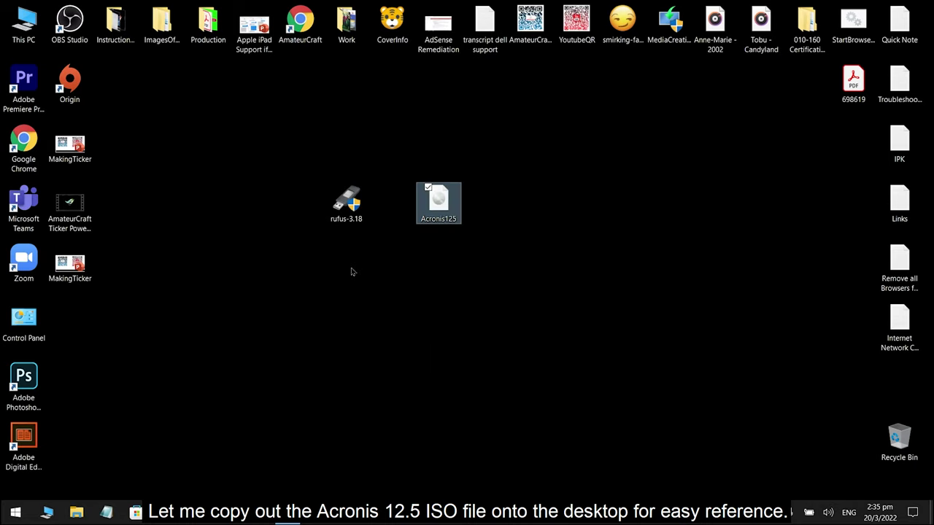
pyautogui.moveTo(438, 200); pyautogui.dragTo(392, 205)
pyautogui.click(432, 266)
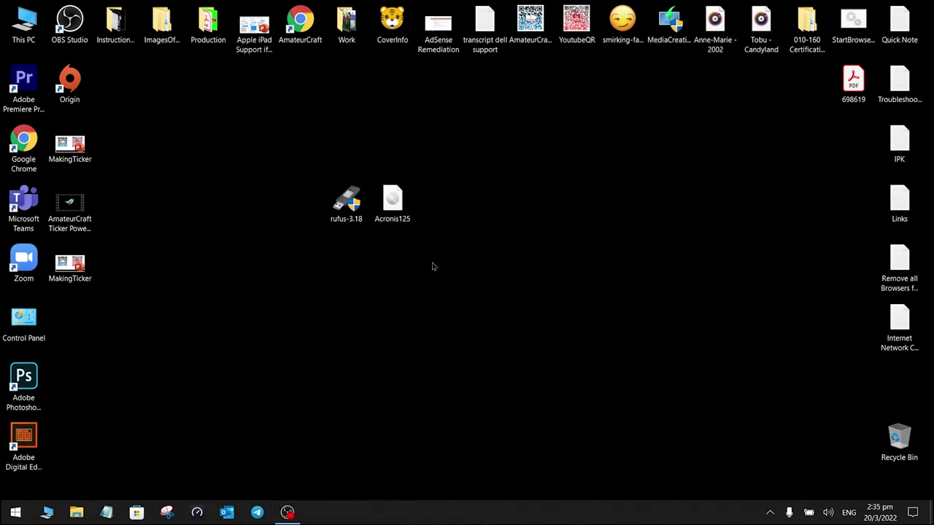
# - Launch Rufus 3.18 and choose the Acronis125 image on the desktop as the boot selection
pyautogui.doubleClick(350, 222)
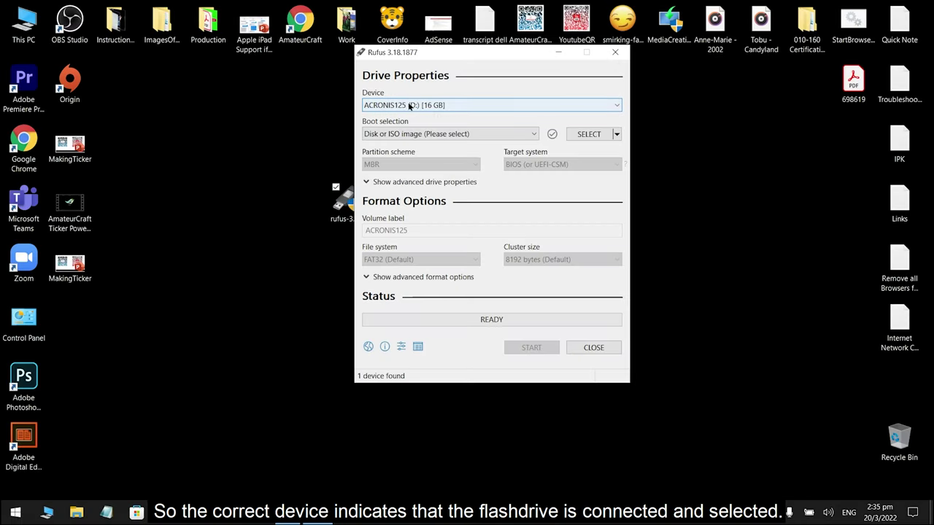
pyautogui.click(463, 136)
pyautogui.click(463, 135)
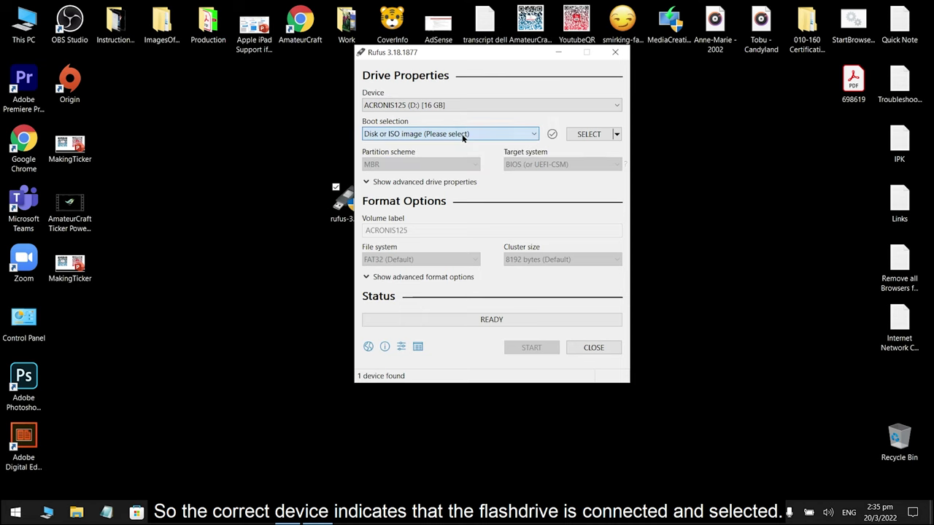
pyautogui.click(593, 136)
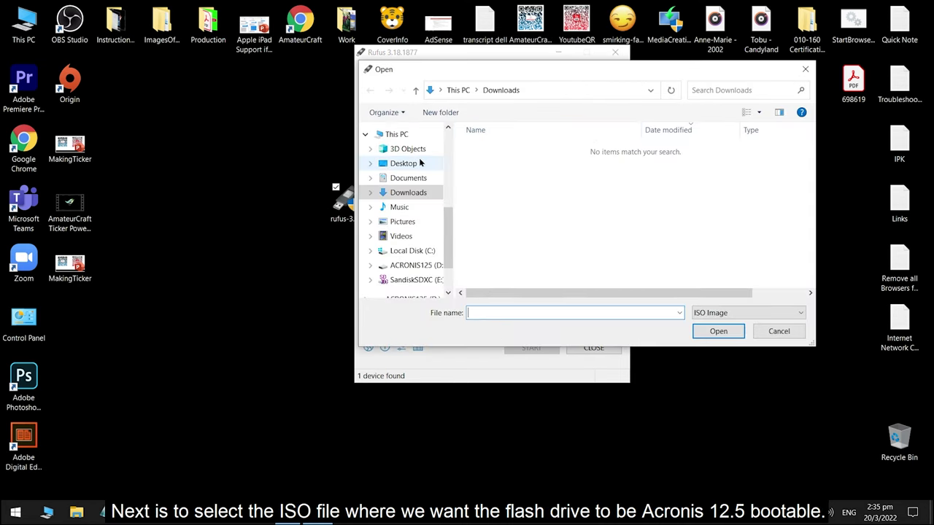
pyautogui.click(404, 163)
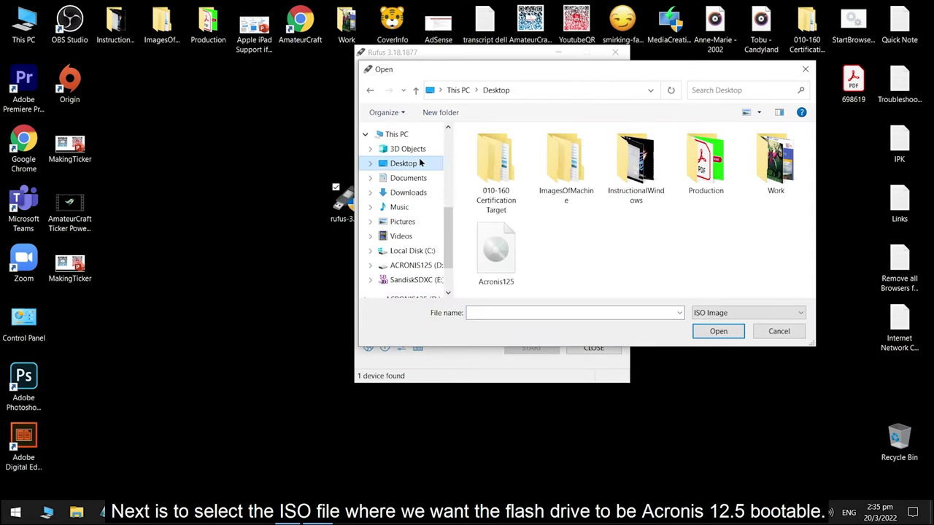
pyautogui.doubleClick(495, 251)
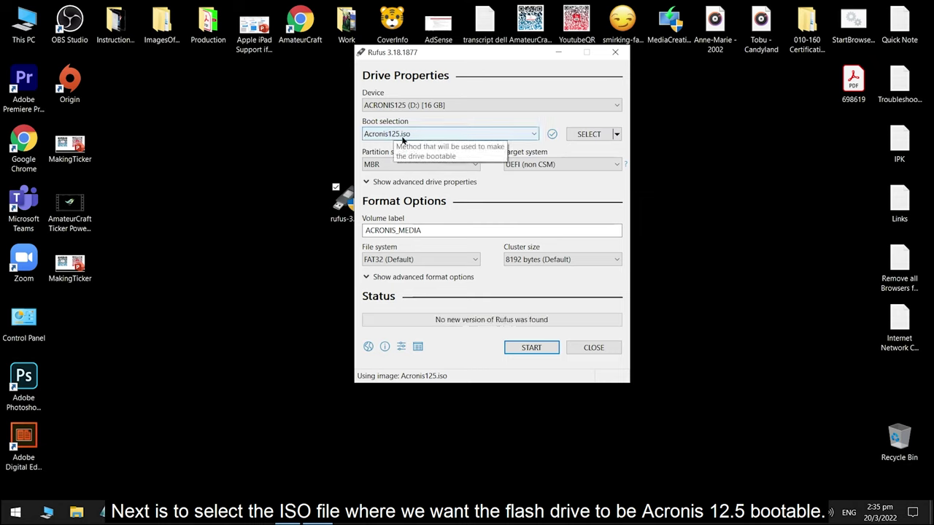
# - Set the volume label to ACRONIS125
pyautogui.doubleClick(438, 230)
pyautogui.click(437, 229)
pyautogui.doubleClick(426, 229)
pyautogui.moveTo(421, 230); pyautogui.dragTo(395, 216)
pyautogui.write('125')
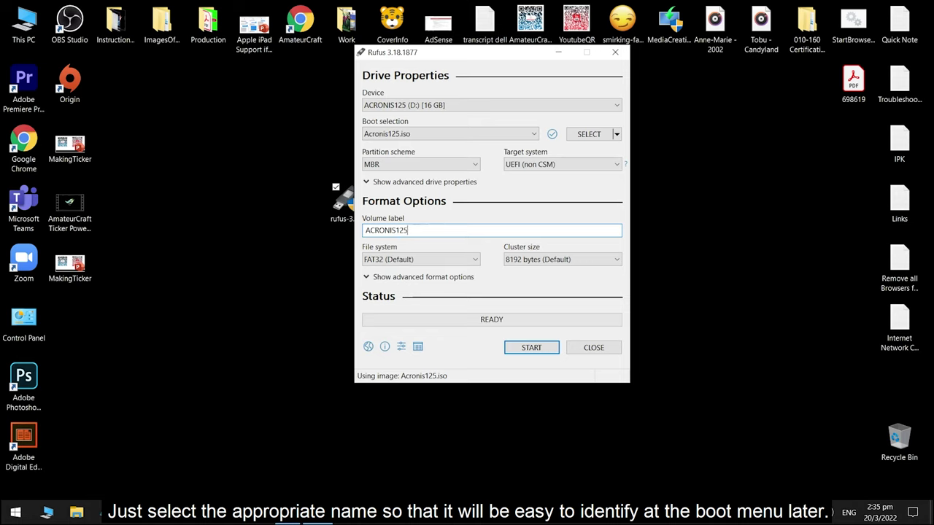
# - Keep FAT32 as the file system and turn off Quick format in the advanced format options
pyautogui.click(413, 262)
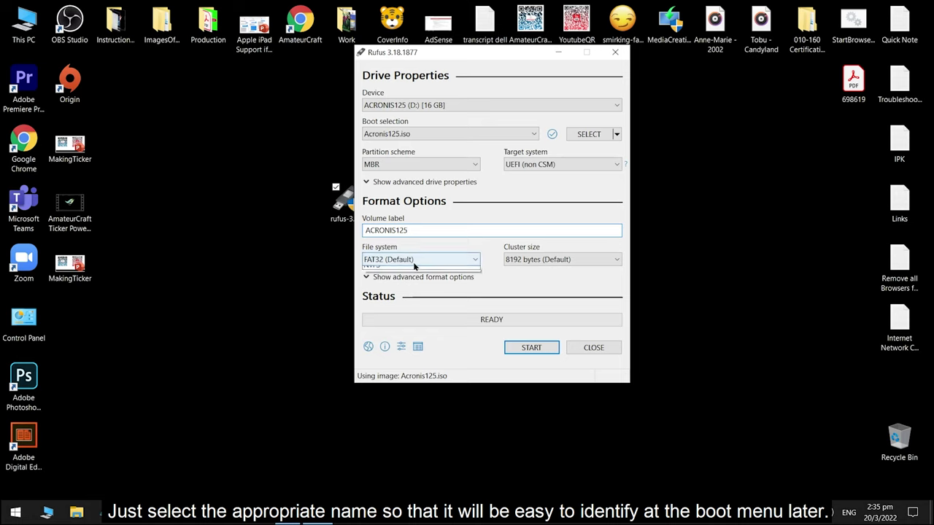
pyautogui.click(417, 267)
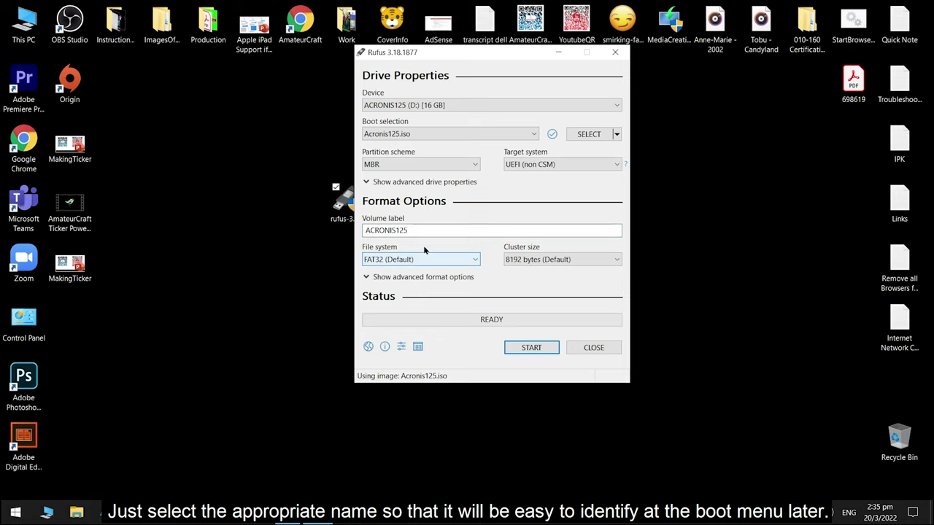
pyautogui.click(400, 280)
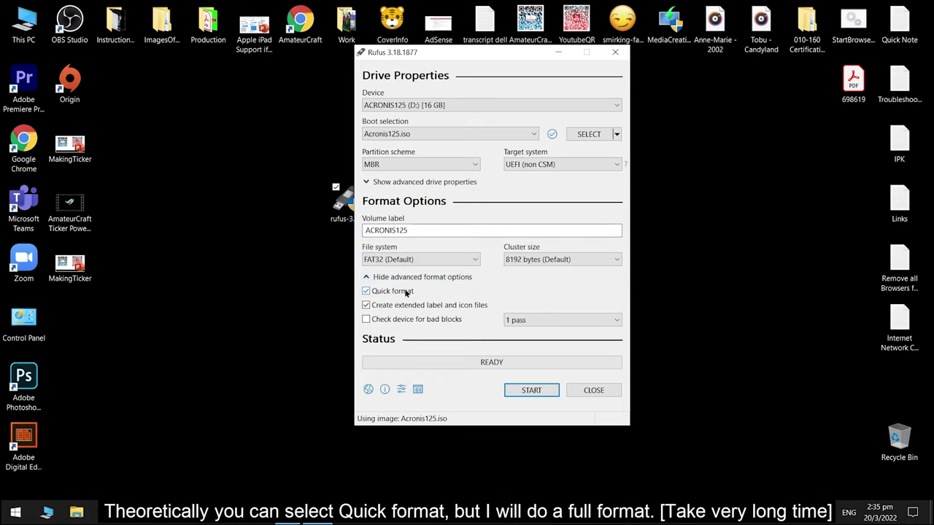
pyautogui.click(408, 292)
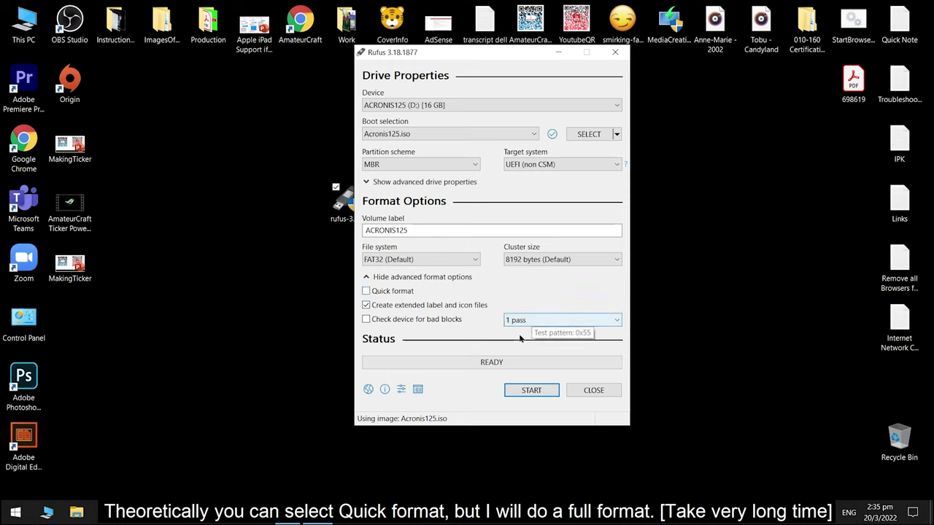
# - Start writing the image in the recommended ISO Image mode and accept erasing all data on ACRONIS125 (D:)
pyautogui.click(518, 389)
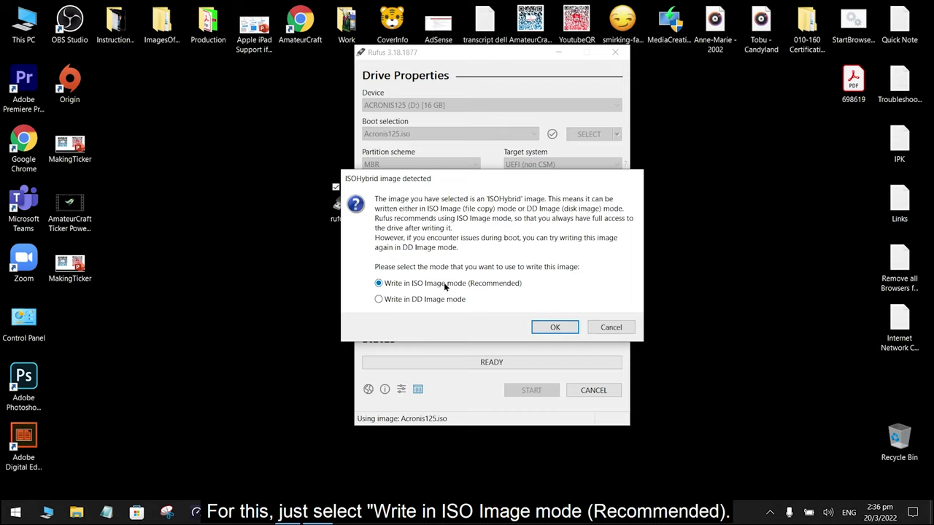
pyautogui.click(553, 328)
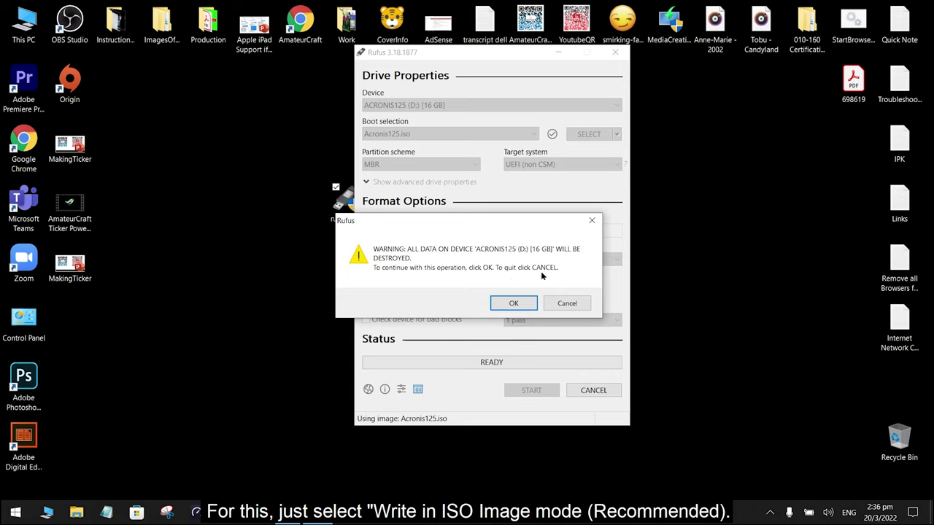
pyautogui.click(497, 305)
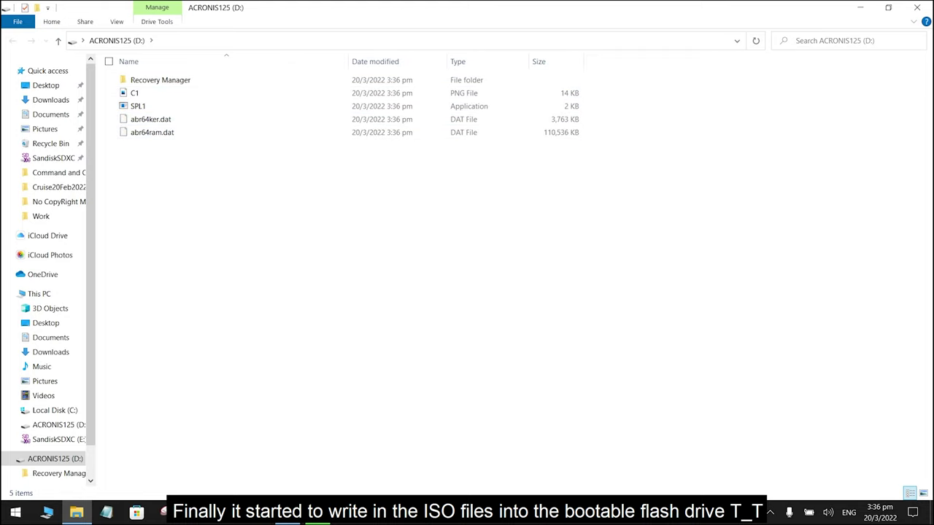
# - Switch to Rufus and close it once writing is done, and minimise the ACRONIS125 (D:) window
pyautogui.hotkey('alt', 'Tab')
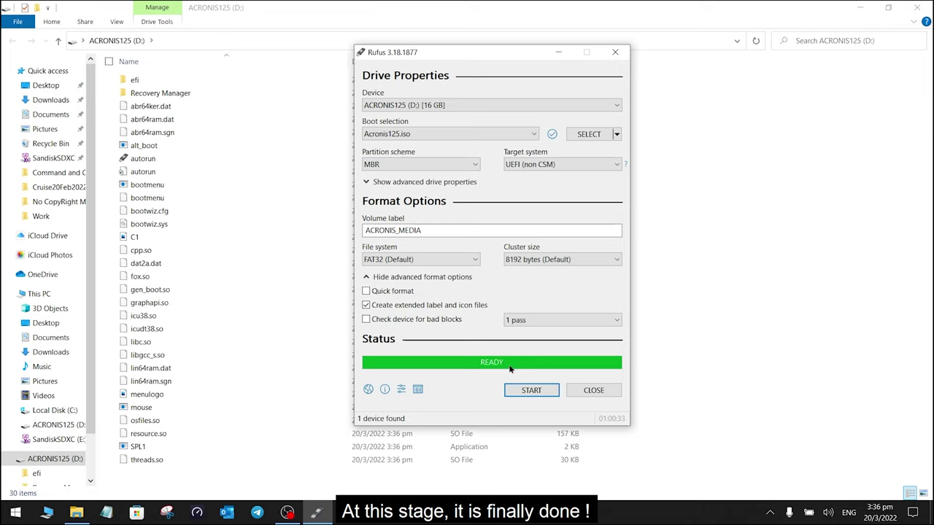
pyautogui.click(595, 390)
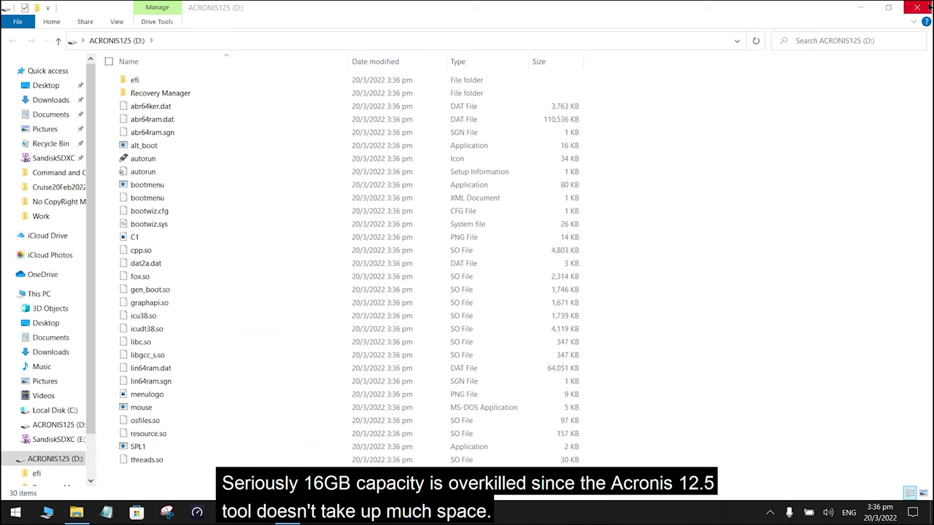
pyautogui.click(861, 8)
# - Examine the used space of ACRONIS125 (D:) under This PC and the files written to the drive
pyautogui.doubleClick(24, 22)
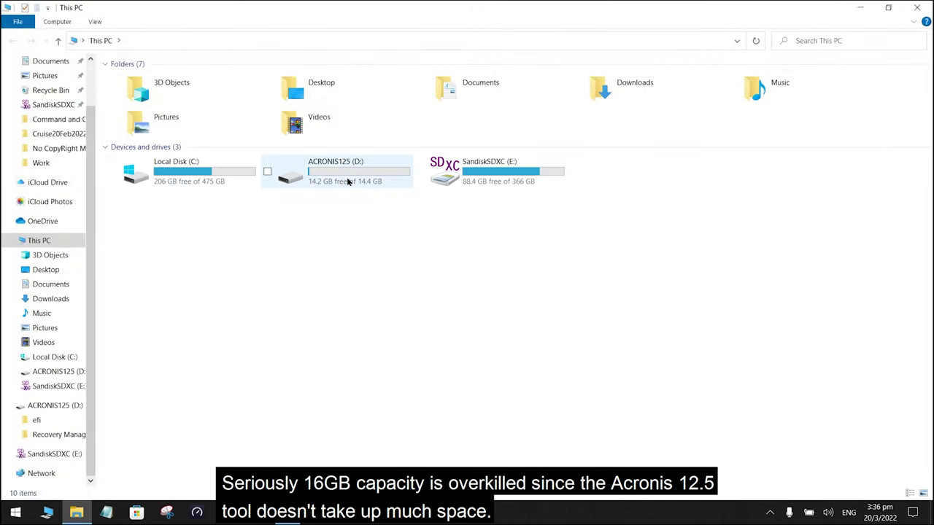
pyautogui.doubleClick(357, 182)
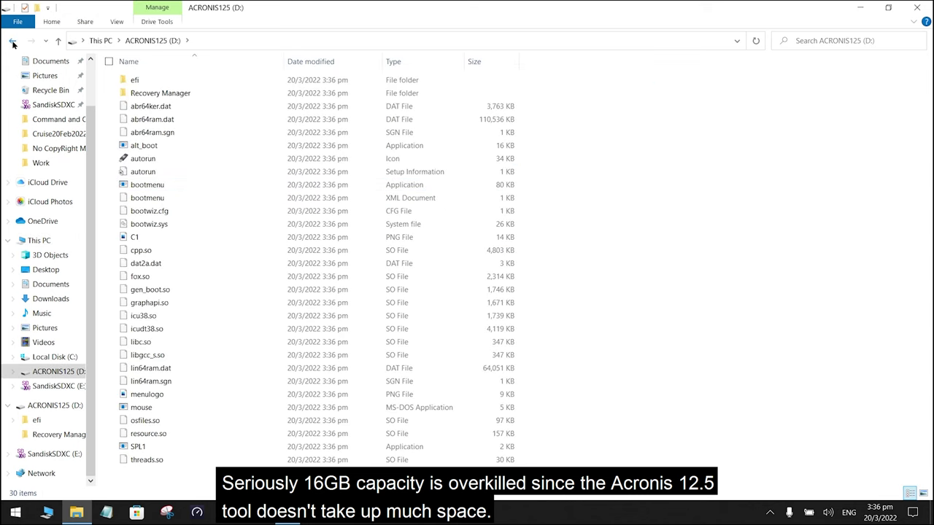
pyautogui.click(13, 42)
pyautogui.click(437, 276)
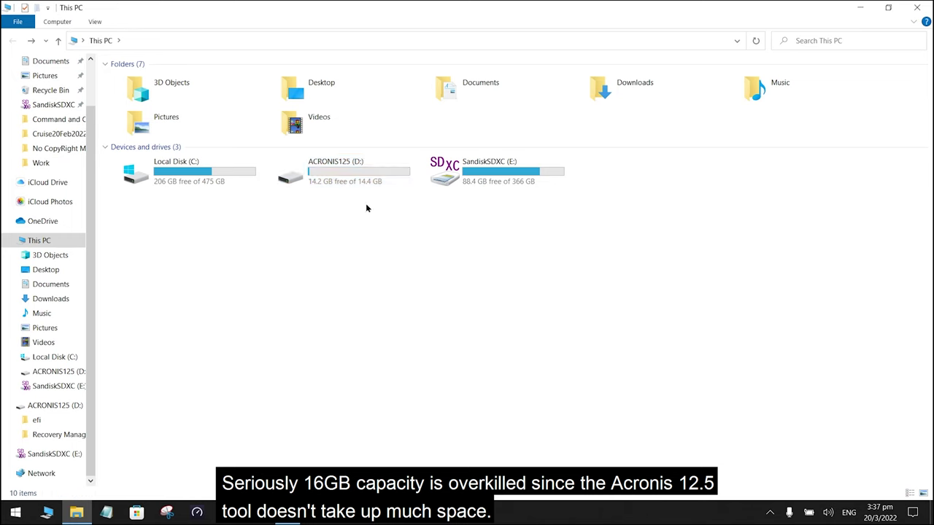
pyautogui.doubleClick(330, 175)
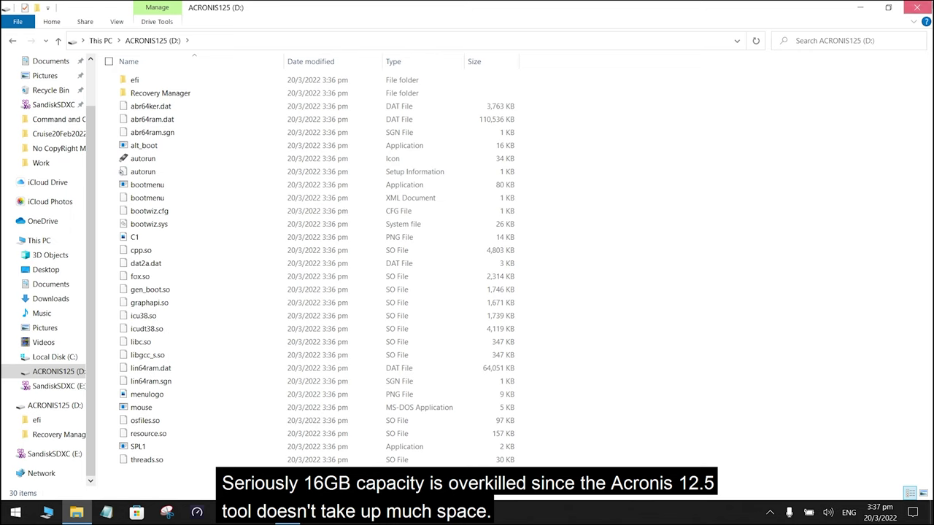
# - Close the ACRONIS125 (D:) window and restart the laptop from Windows
pyautogui.click(917, 7)
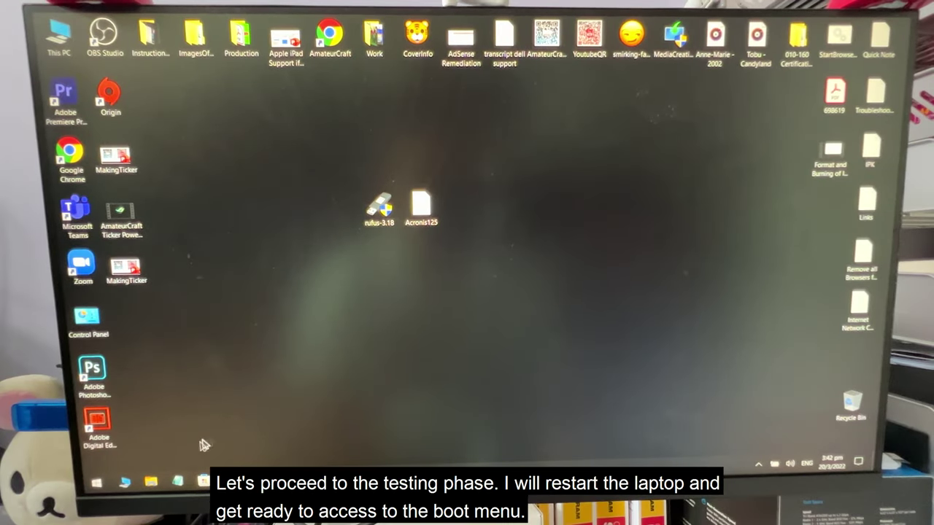
pyautogui.click(97, 482)
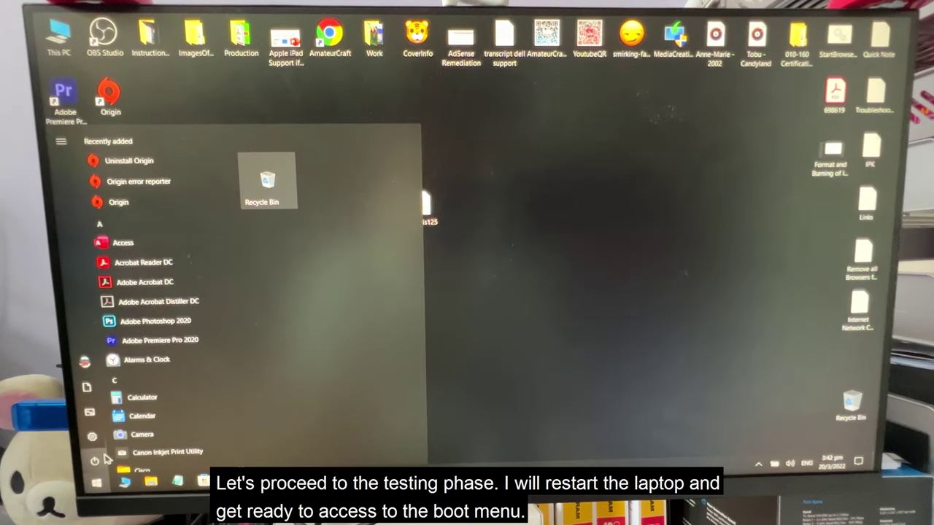
pyautogui.click(94, 463)
pyautogui.click(110, 420)
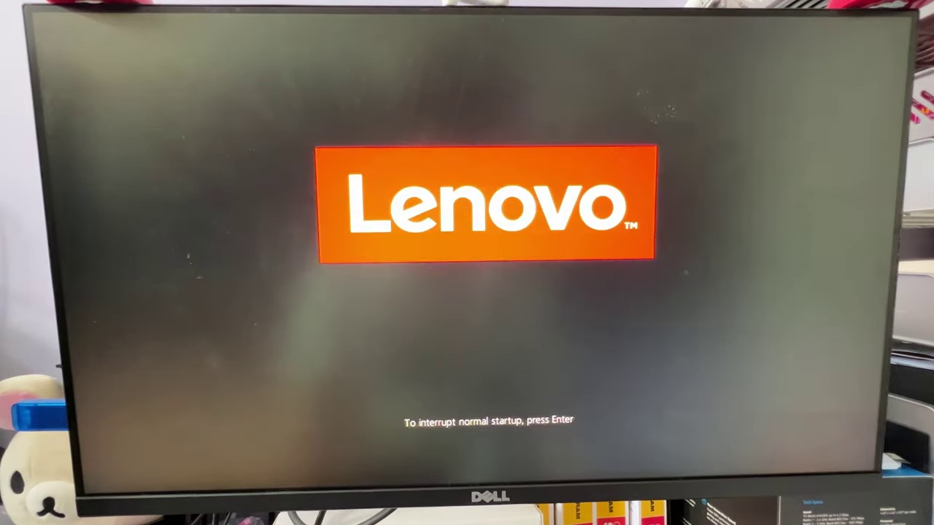
# - Open the boot menu during startup and boot from USB HDD: Verbatim STORE N GO
pyautogui.press('F12')
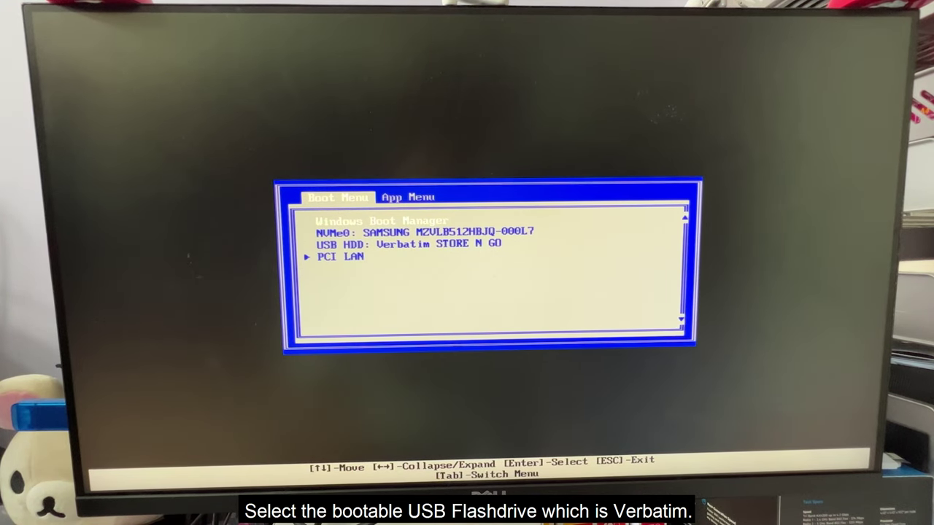
pyautogui.press('Down')
pyautogui.press('Down')
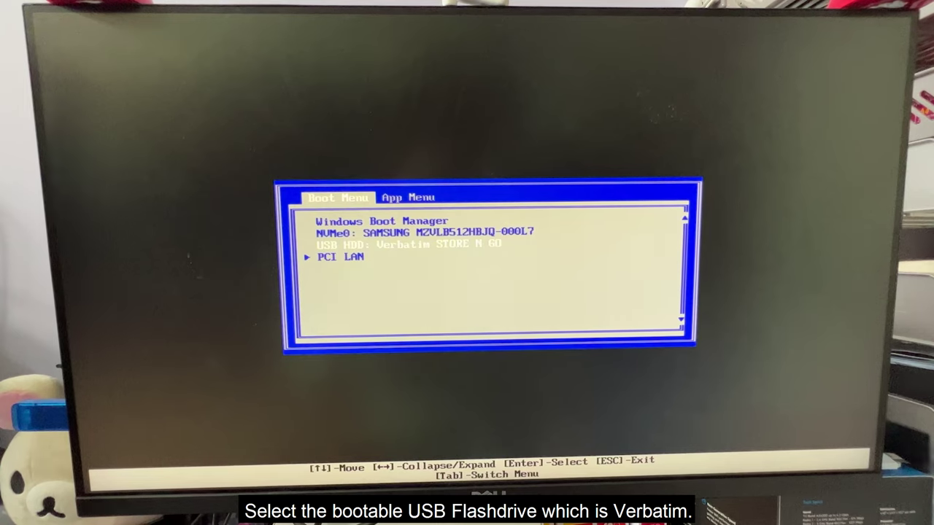
pyautogui.press('Return')
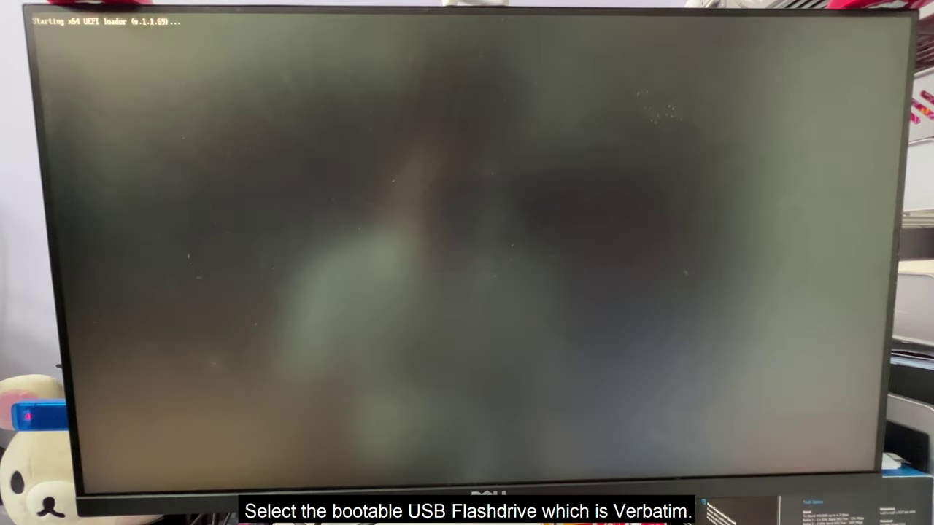